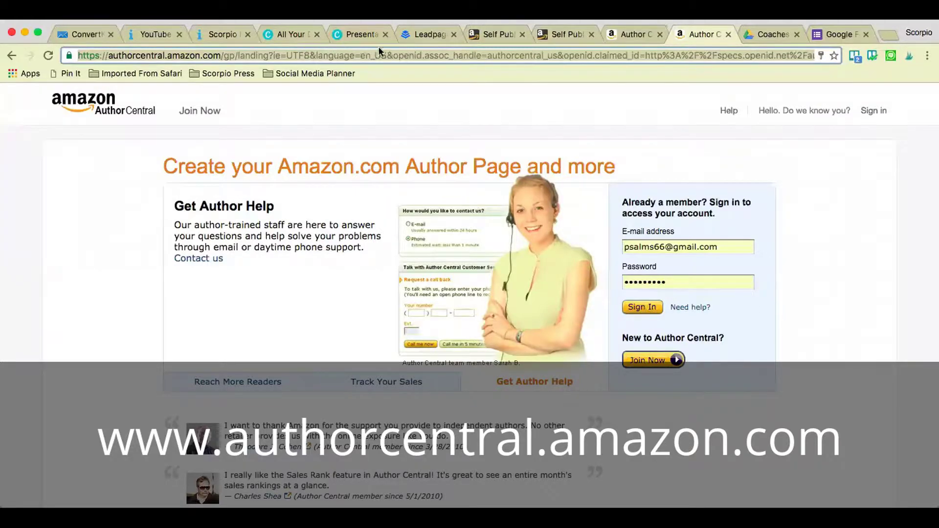
Sign in to Author Central with the account e-mail and password through the secure server.
{"action": "left_click", "coordinate": [653, 361]}
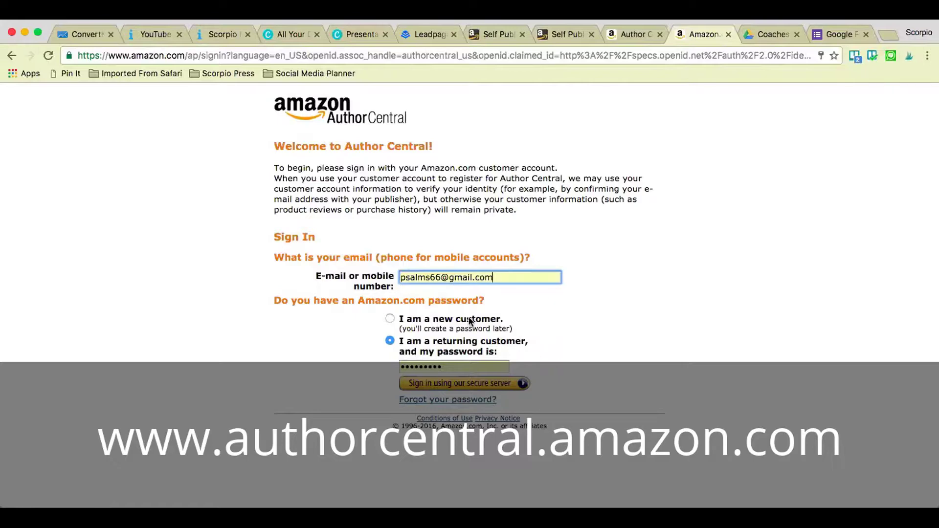
{"action": "left_click", "coordinate": [461, 387]}
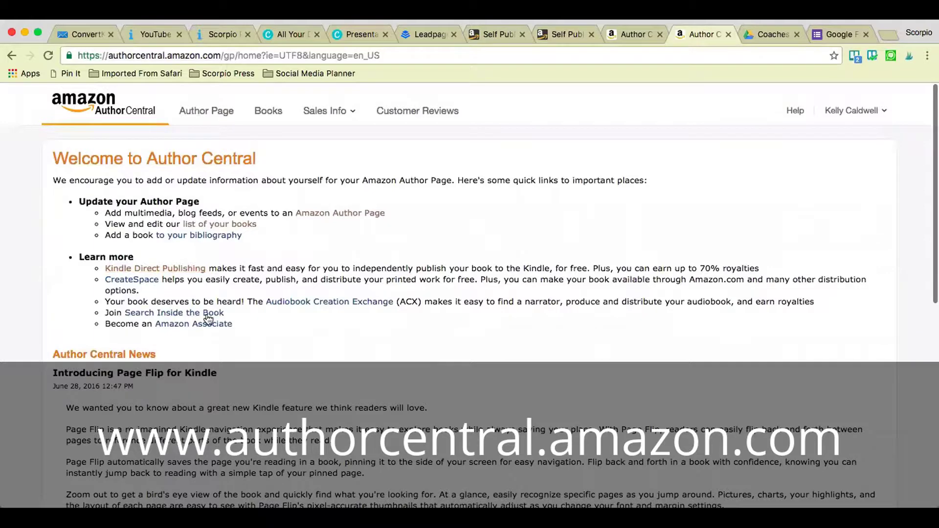
Open the public Amazon Author Page and scroll through its photo, biography and two $2.99 Kindle books.
{"action": "left_click", "coordinate": [345, 216]}
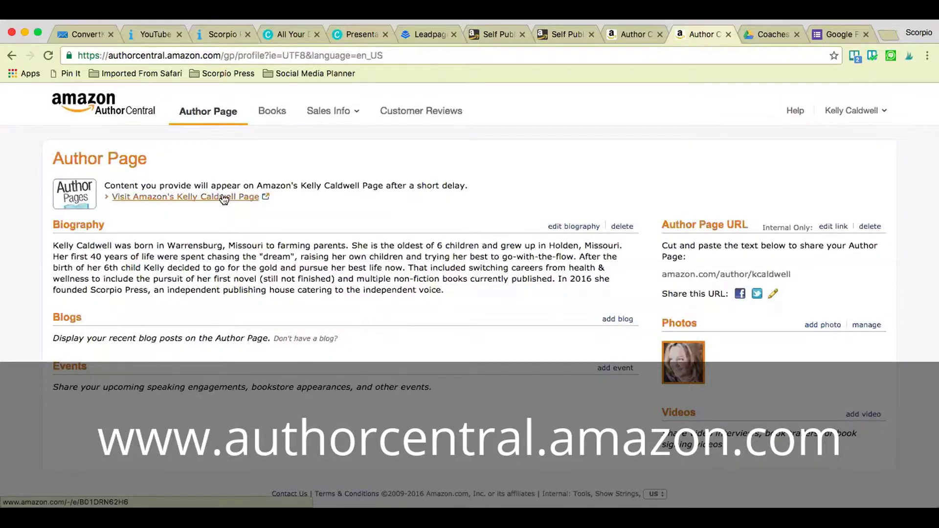
{"action": "left_click", "coordinate": [223, 198]}
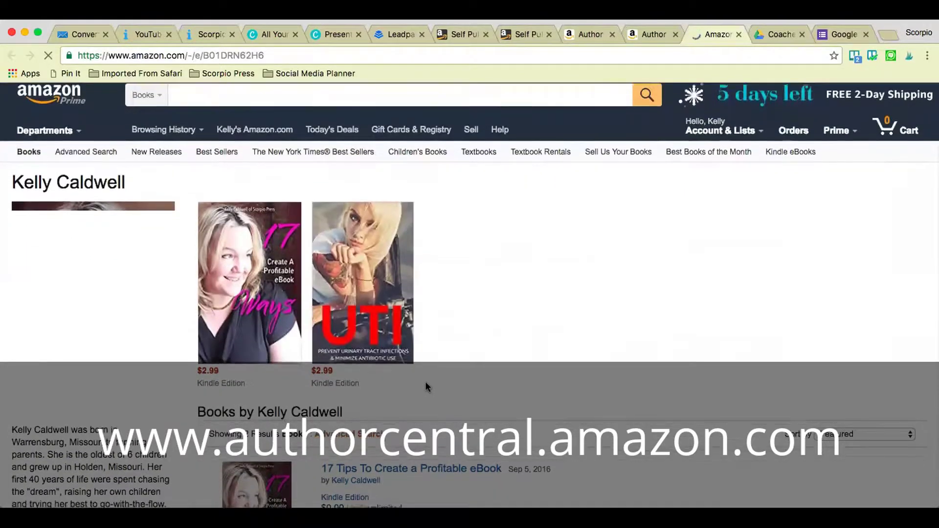
{"action": "scroll", "coordinate": [425, 384], "scroll_direction": "down", "scroll_amount": 4}
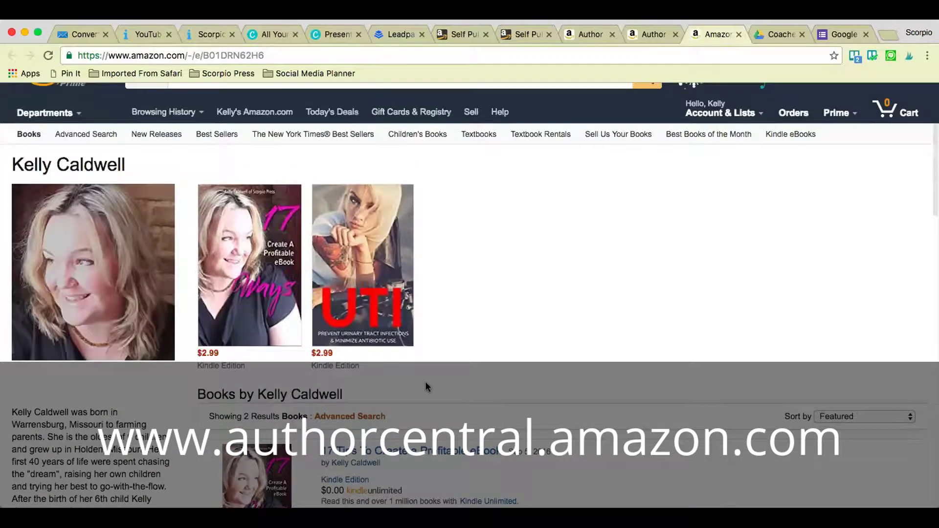
{"action": "scroll", "coordinate": [425, 381], "scroll_direction": "down", "scroll_amount": 1}
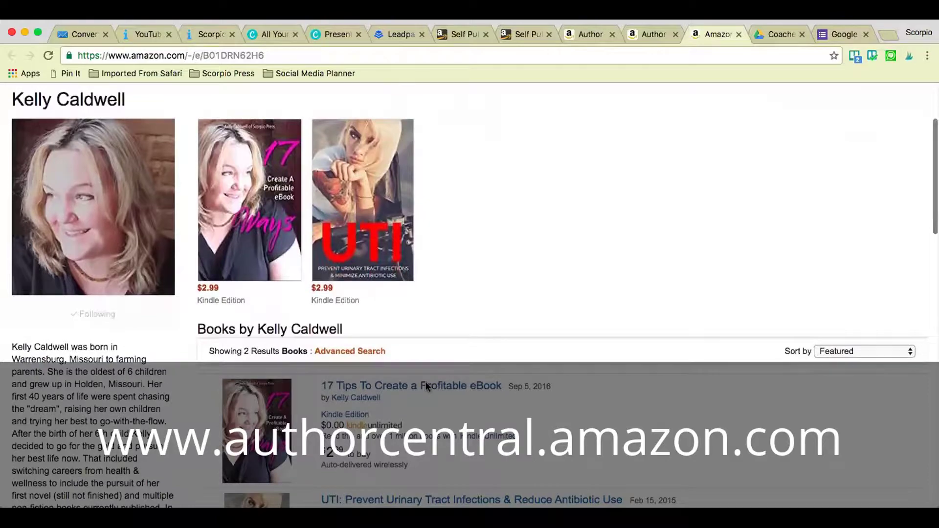
{"action": "scroll", "coordinate": [299, 343], "scroll_direction": "down", "scroll_amount": 1}
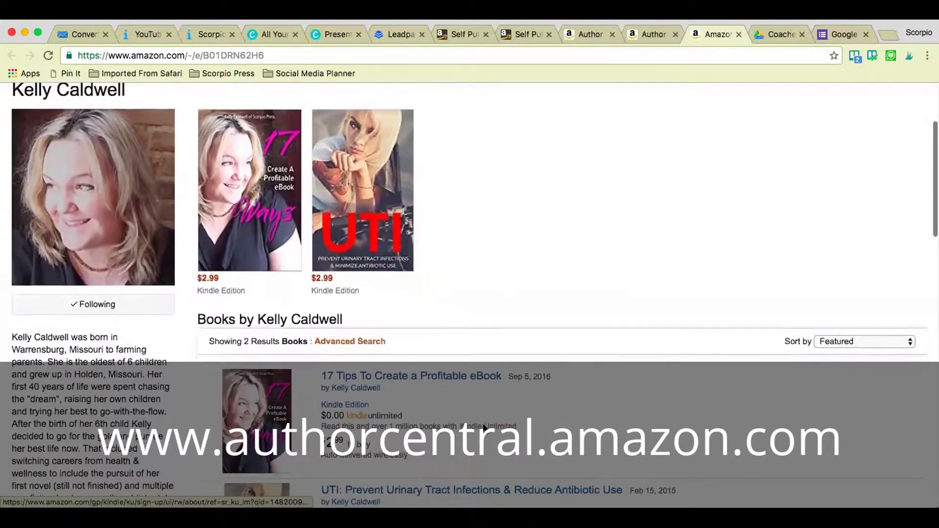
{"action": "scroll", "coordinate": [106, 237], "scroll_direction": "down", "scroll_amount": 5}
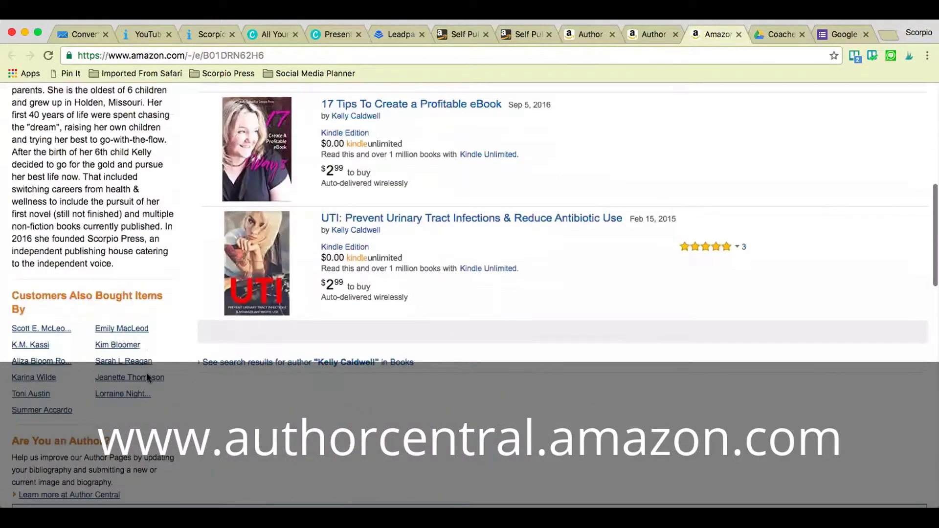
{"action": "scroll", "coordinate": [540, 320], "scroll_direction": "down", "scroll_amount": 2}
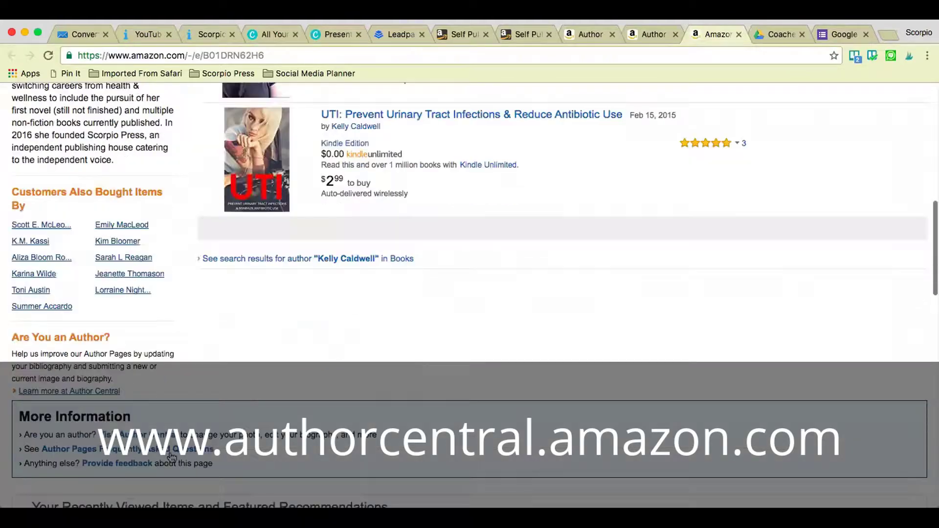
{"action": "scroll", "coordinate": [540, 320], "scroll_direction": "down", "scroll_amount": 5}
{"action": "scroll", "coordinate": [541, 320], "scroll_direction": "up", "scroll_amount": 15}
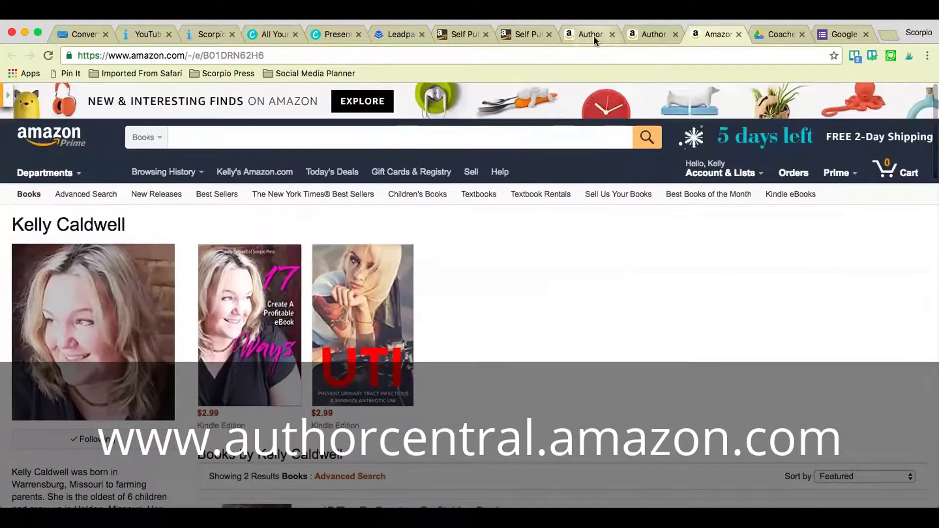
{"action": "left_click", "coordinate": [653, 34]}
Return to the Author Central profile tab and highlight the end of the biography text.
{"action": "left_click", "coordinate": [714, 30]}
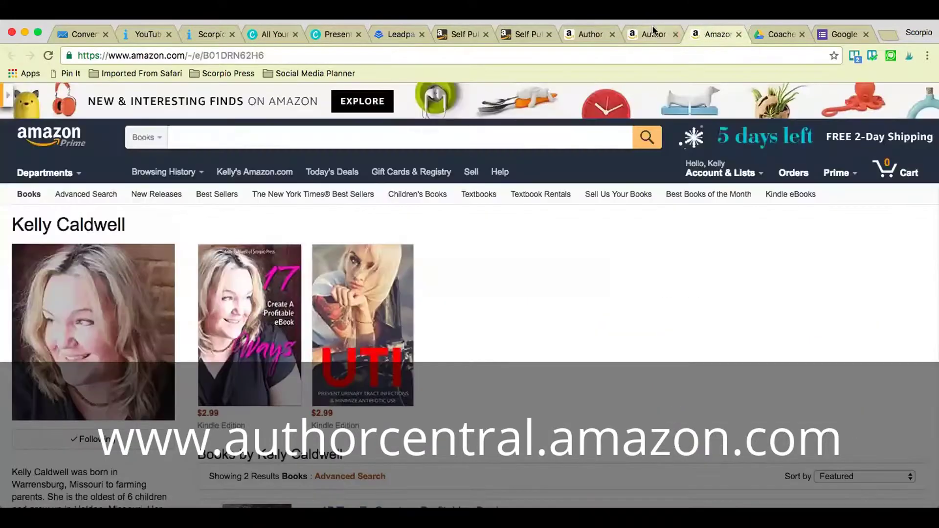
{"action": "left_click", "coordinate": [650, 34]}
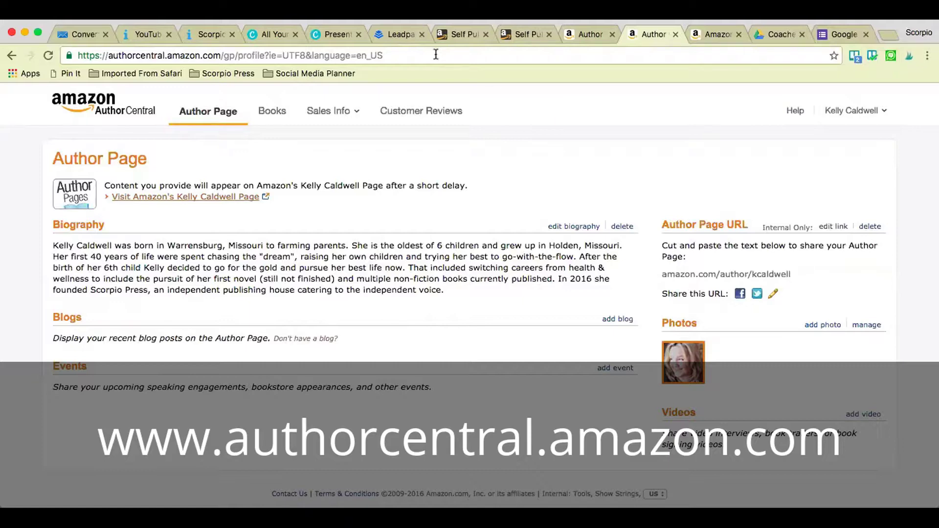
{"action": "mouse_move", "coordinate": [445, 291]}
{"action": "left_mouse_down"}
{"action": "mouse_move", "coordinate": [395, 236]}
{"action": "mouse_move", "coordinate": [557, 279]}
{"action": "mouse_move", "coordinate": [444, 291]}
{"action": "left_mouse_up"}
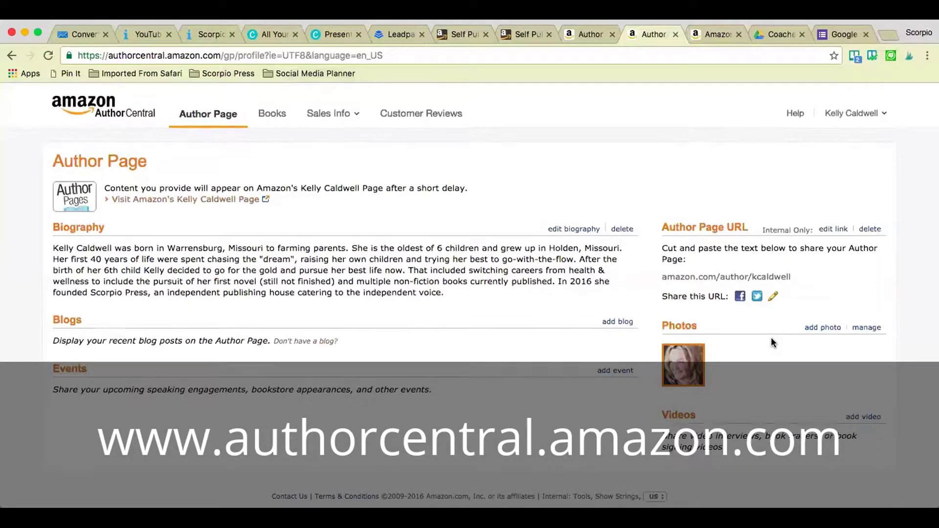
Show the Books > Sales Info > Sales Rank page with each book's Amazon Bestseller Rank.
{"action": "left_click", "coordinate": [276, 115]}
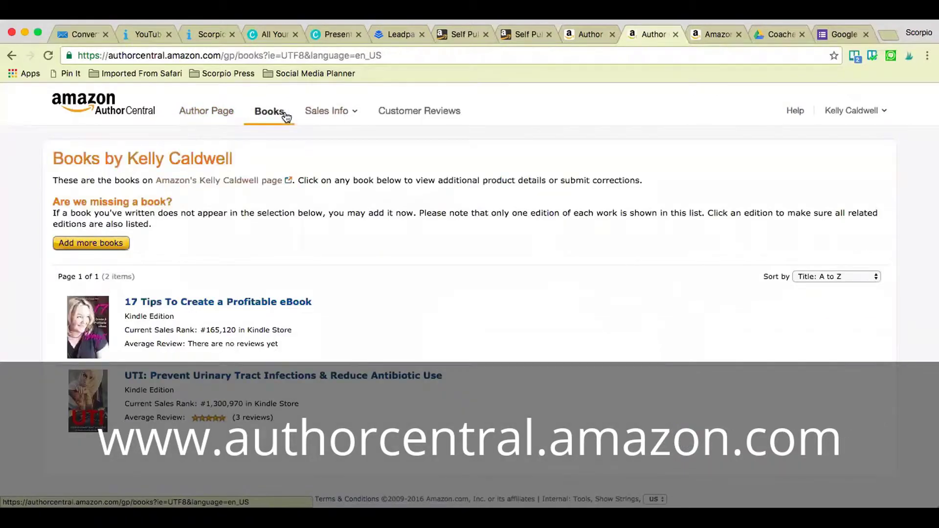
{"action": "mouse_move", "coordinate": [335, 116]}
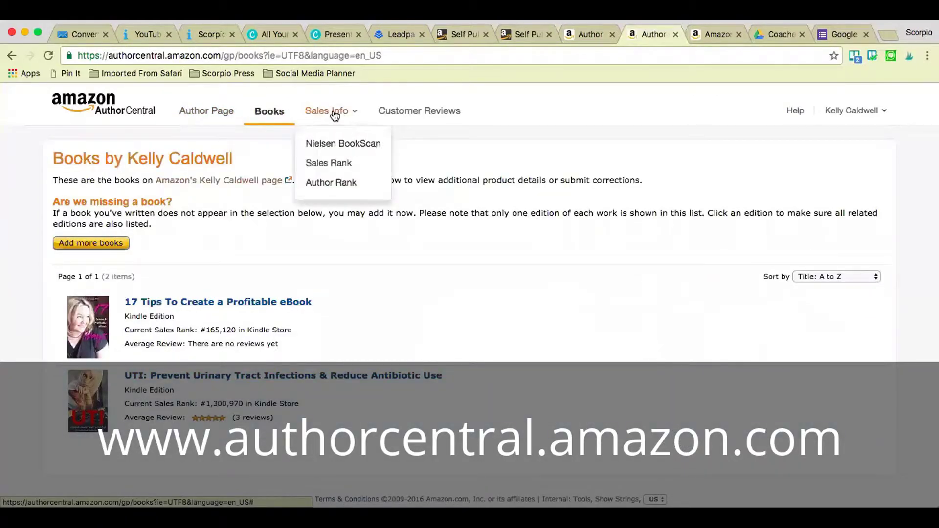
{"action": "left_click", "coordinate": [338, 163]}
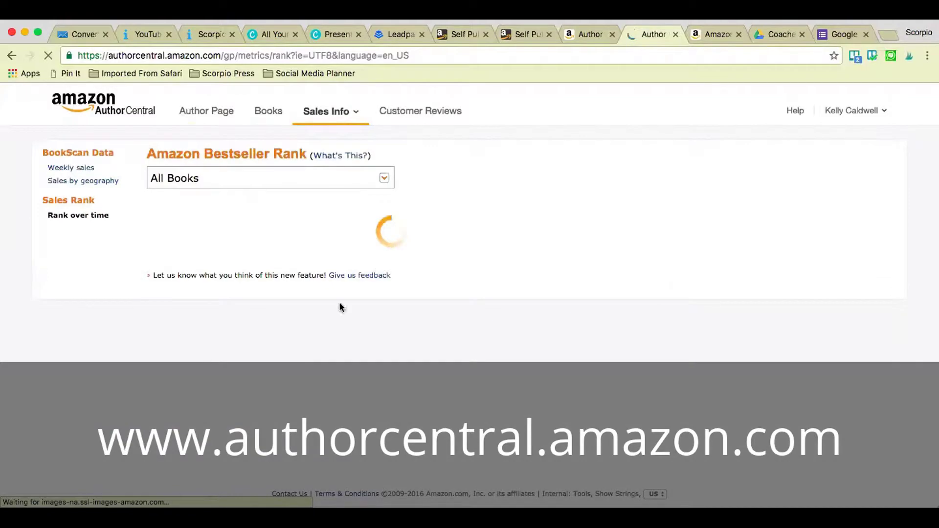
Browse the Customer Reviews page and open 'Add a comment' for the first review.
{"action": "left_click", "coordinate": [429, 112]}
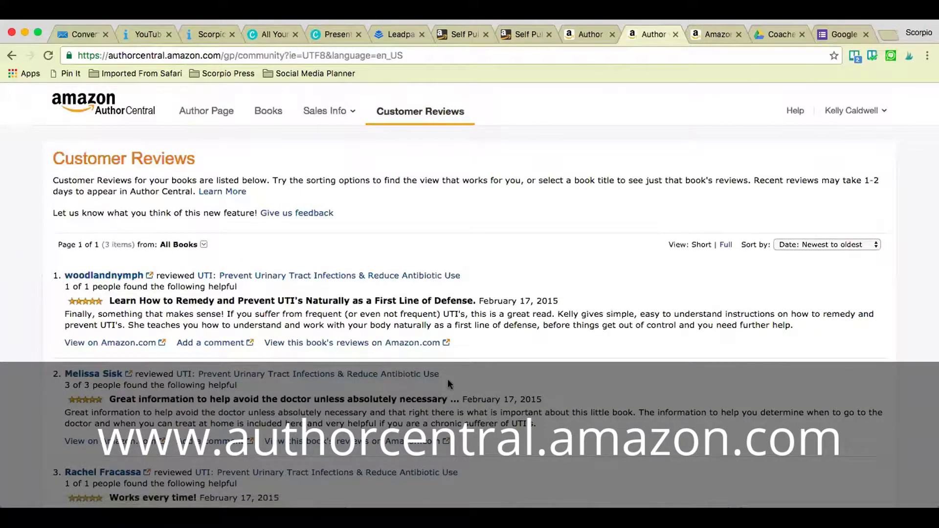
{"action": "scroll", "coordinate": [448, 380], "scroll_direction": "down", "scroll_amount": 3}
{"action": "scroll", "coordinate": [448, 380], "scroll_direction": "up", "scroll_amount": 3}
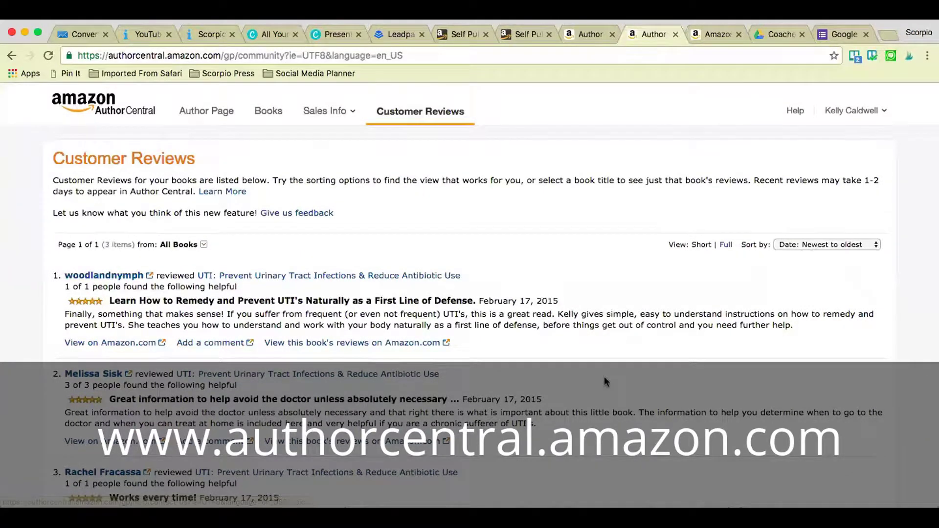
{"action": "scroll", "coordinate": [605, 381], "scroll_direction": "down", "scroll_amount": 2}
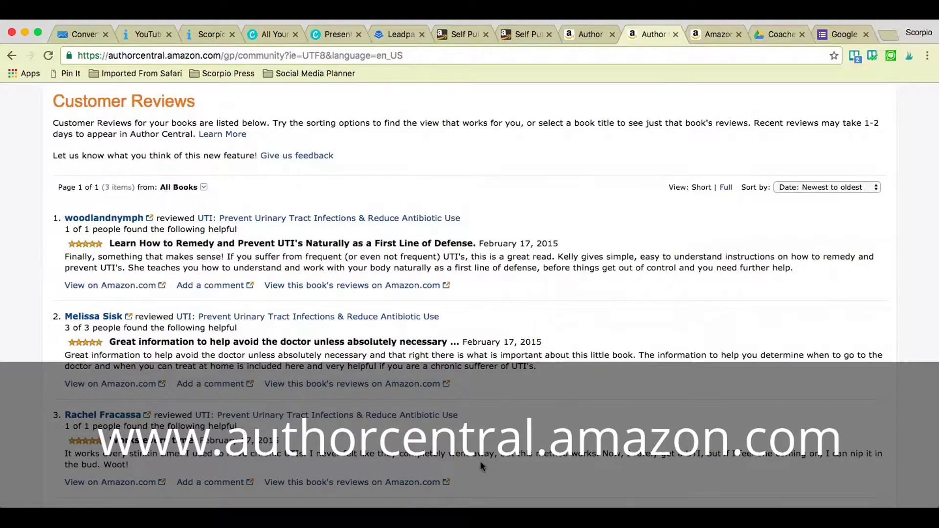
{"action": "scroll", "coordinate": [481, 463], "scroll_direction": "down", "scroll_amount": 1}
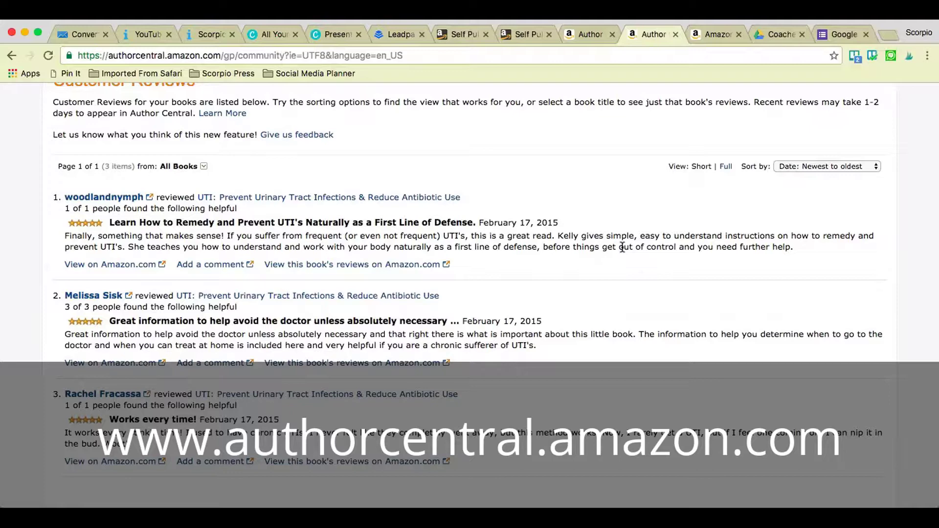
{"action": "left_click", "coordinate": [216, 264]}
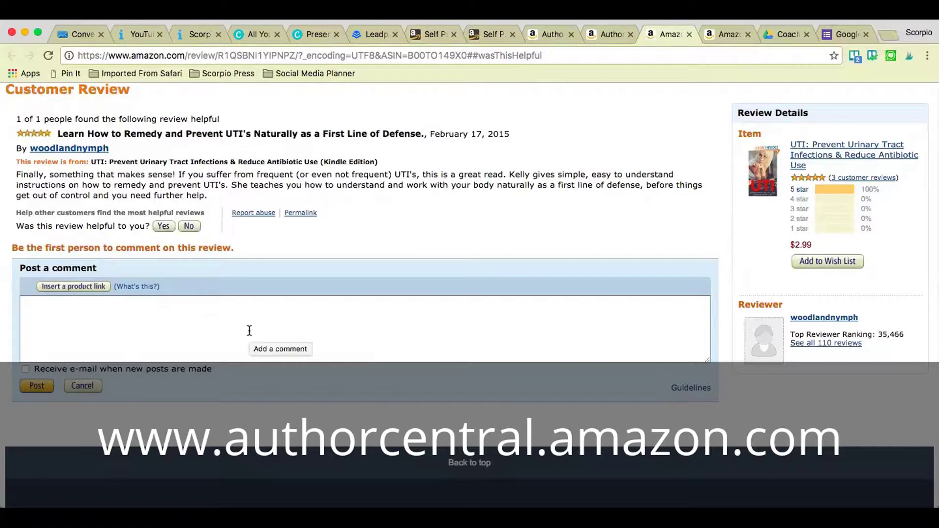
Scroll the UTI review page to view its empty Post a comment form.
{"action": "scroll", "coordinate": [250, 331], "scroll_direction": "up", "scroll_amount": 1}
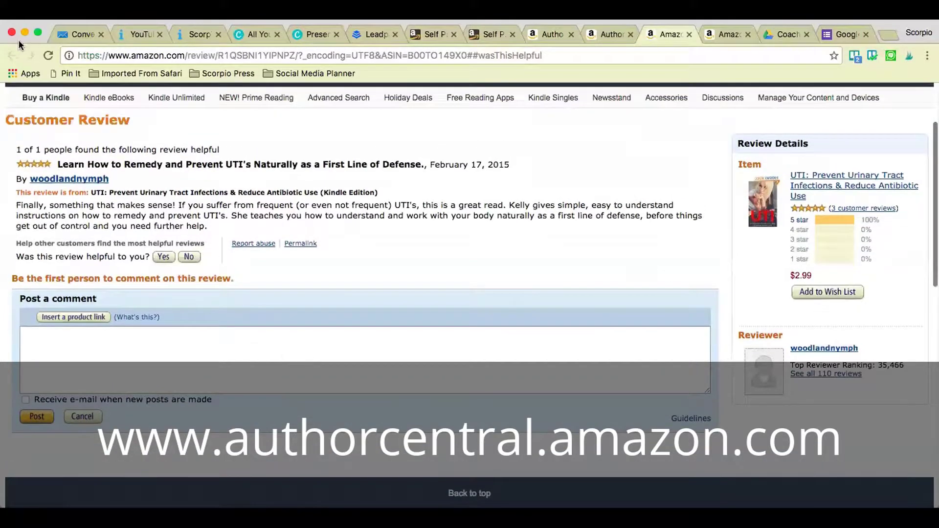
Review the three five-star UTI reviews in Author Central, then return to the home page.
{"action": "left_click", "coordinate": [607, 34]}
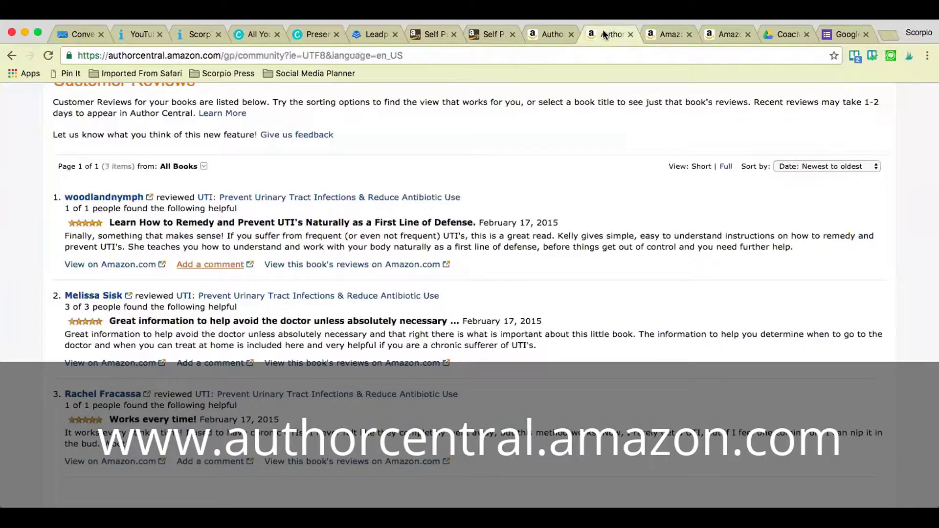
{"action": "scroll", "coordinate": [563, 302], "scroll_direction": "down", "scroll_amount": 2}
{"action": "scroll", "coordinate": [562, 302], "scroll_direction": "up", "scroll_amount": 2}
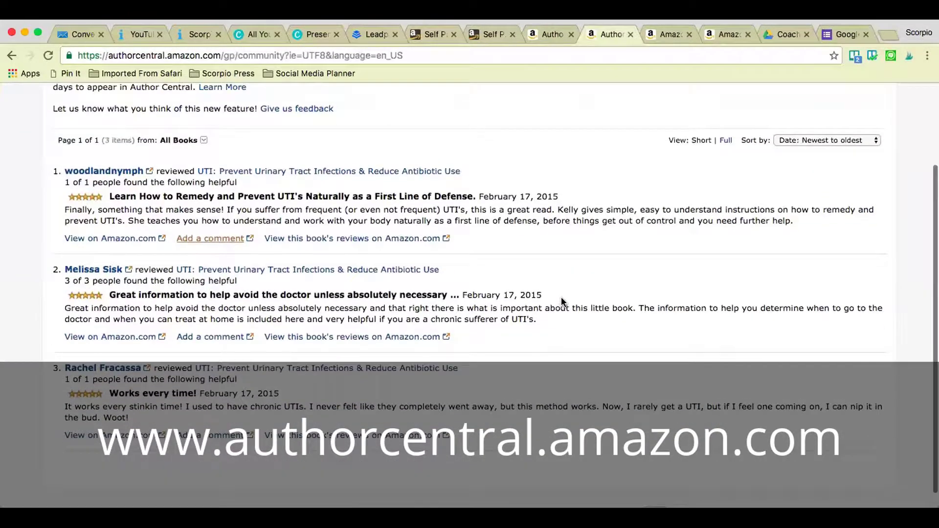
{"action": "scroll", "coordinate": [563, 302], "scroll_direction": "up", "scroll_amount": 3}
{"action": "scroll", "coordinate": [563, 302], "scroll_direction": "down", "scroll_amount": 2}
{"action": "scroll", "coordinate": [562, 301], "scroll_direction": "up", "scroll_amount": 2}
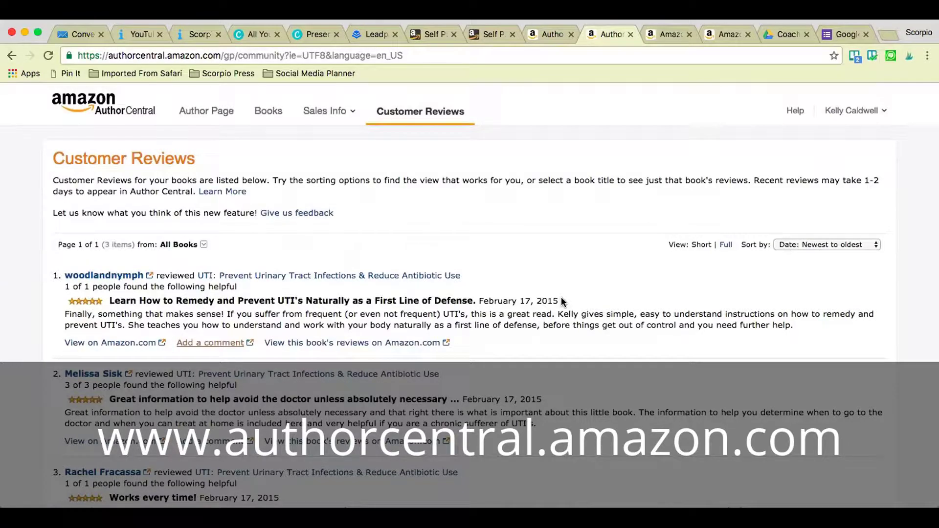
{"action": "scroll", "coordinate": [561, 299], "scroll_direction": "down", "scroll_amount": 3}
{"action": "scroll", "coordinate": [561, 299], "scroll_direction": "up", "scroll_amount": 2}
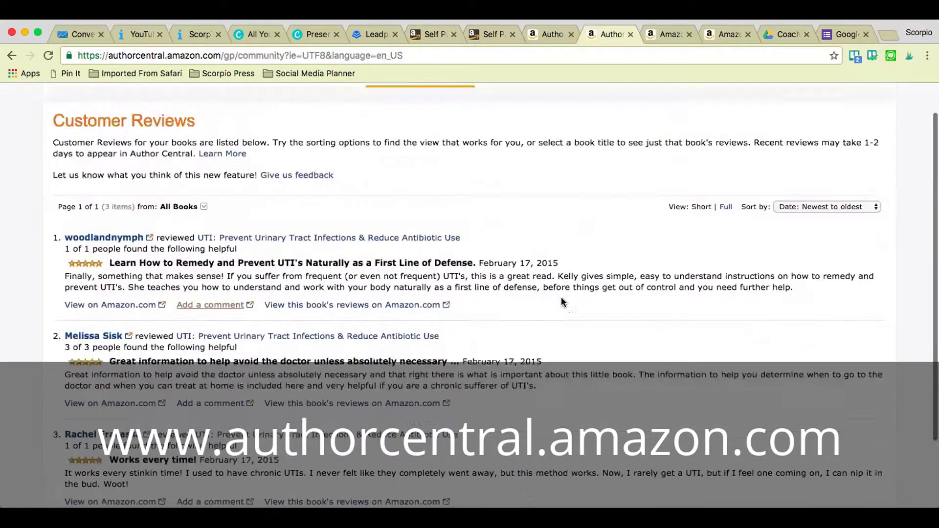
{"action": "scroll", "coordinate": [561, 301], "scroll_direction": "up", "scroll_amount": 2}
{"action": "scroll", "coordinate": [561, 300], "scroll_direction": "down", "scroll_amount": 1}
{"action": "scroll", "coordinate": [561, 298], "scroll_direction": "down", "scroll_amount": 3}
{"action": "scroll", "coordinate": [561, 299], "scroll_direction": "up", "scroll_amount": 4}
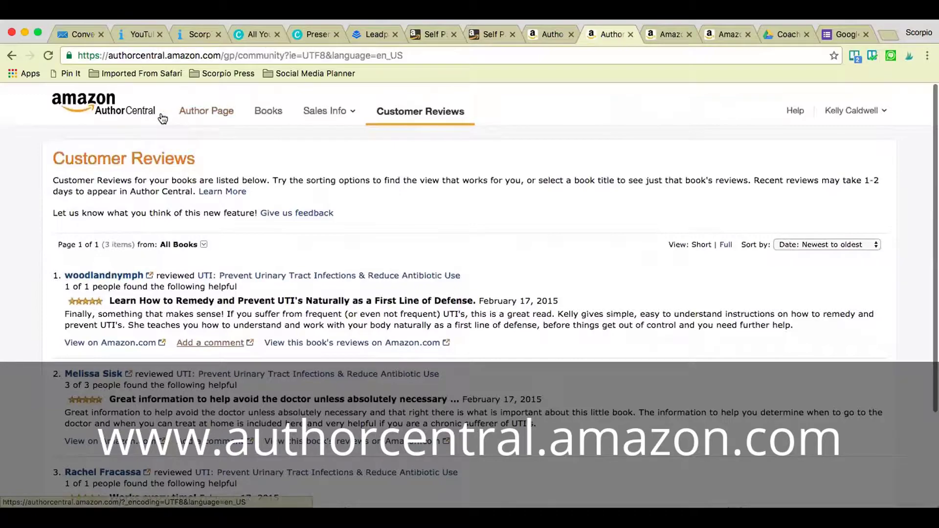
{"action": "left_click", "coordinate": [131, 110]}
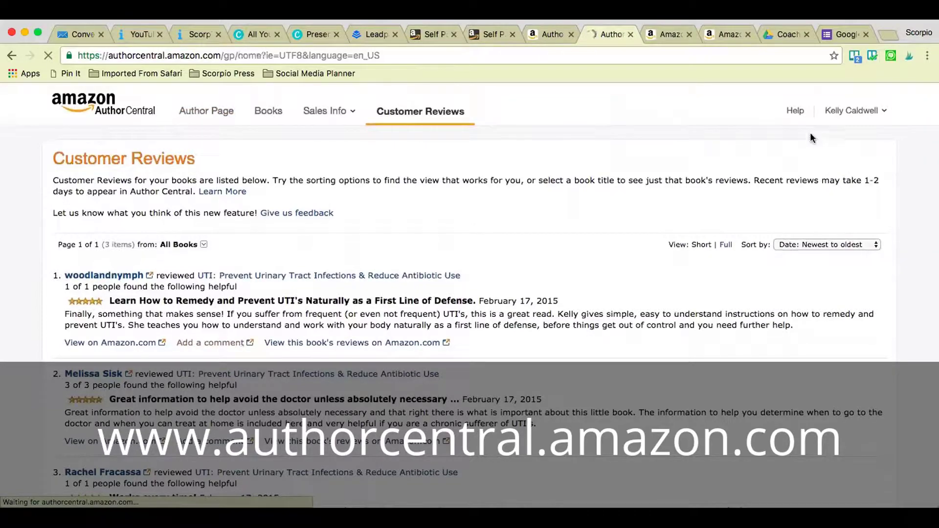
Scroll down the home page to read the Author Central News items.
{"action": "scroll", "coordinate": [472, 420], "scroll_direction": "down", "scroll_amount": 6}
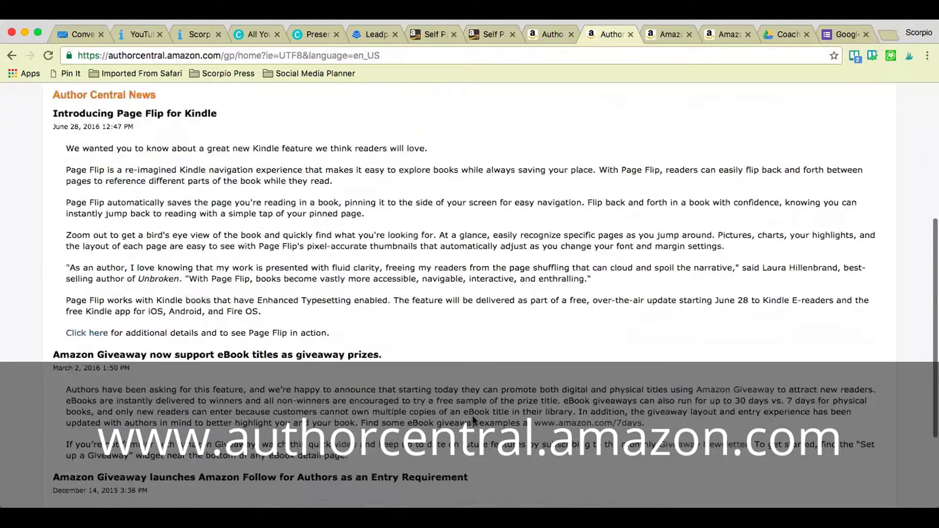
{"action": "scroll", "coordinate": [472, 415], "scroll_direction": "down", "scroll_amount": 2}
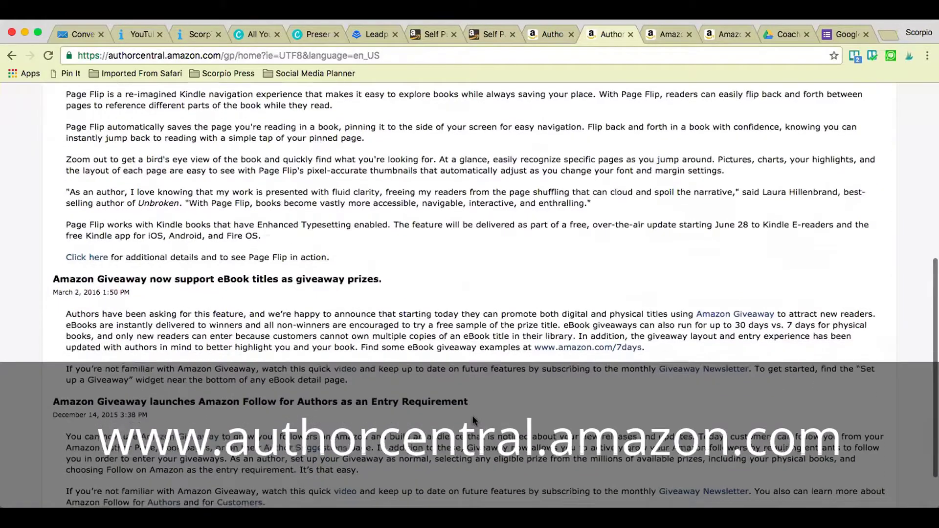
{"action": "scroll", "coordinate": [473, 420], "scroll_direction": "down", "scroll_amount": 1}
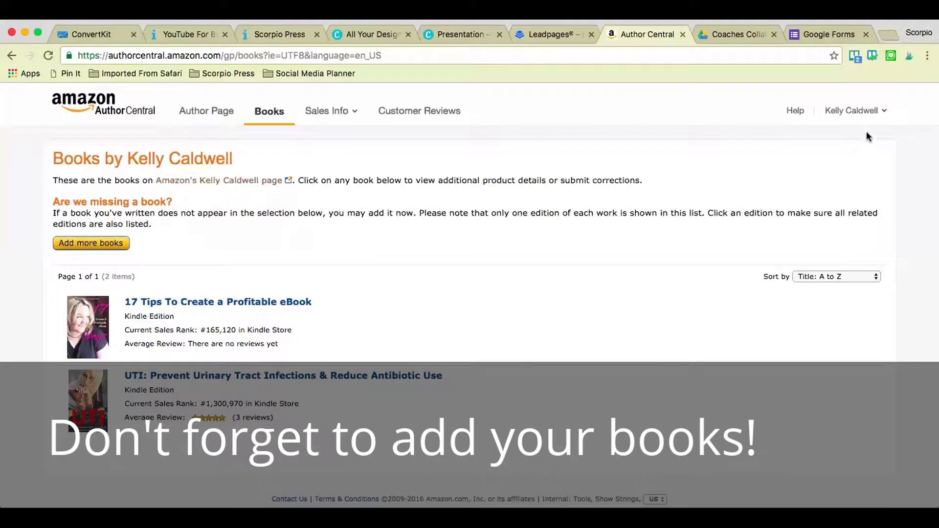
From the Author Page's Books list, open the 'Add more books' bibliography dialog.
{"action": "scroll", "coordinate": [867, 120], "scroll_direction": "down", "scroll_amount": 1}
{"action": "scroll", "coordinate": [867, 120], "scroll_direction": "up", "scroll_amount": 1}
{"action": "left_click", "coordinate": [867, 112]}
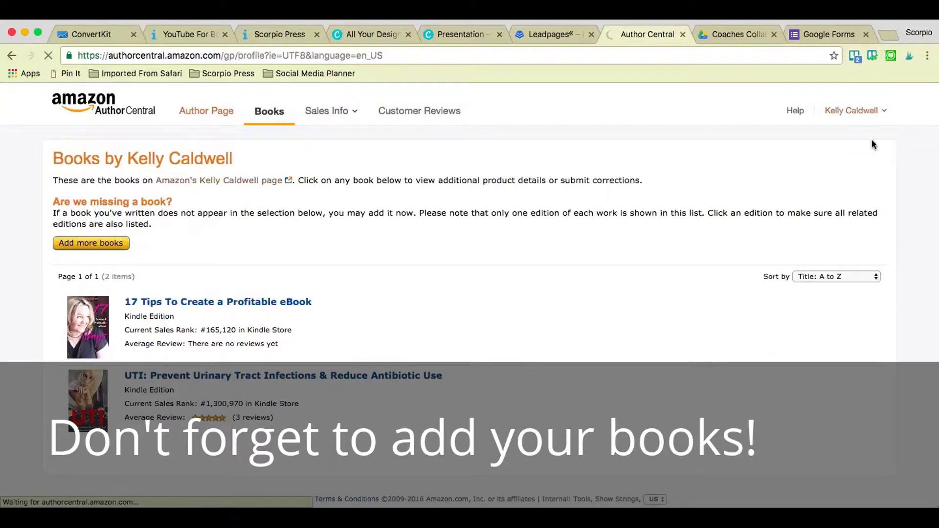
{"action": "left_click", "coordinate": [272, 111]}
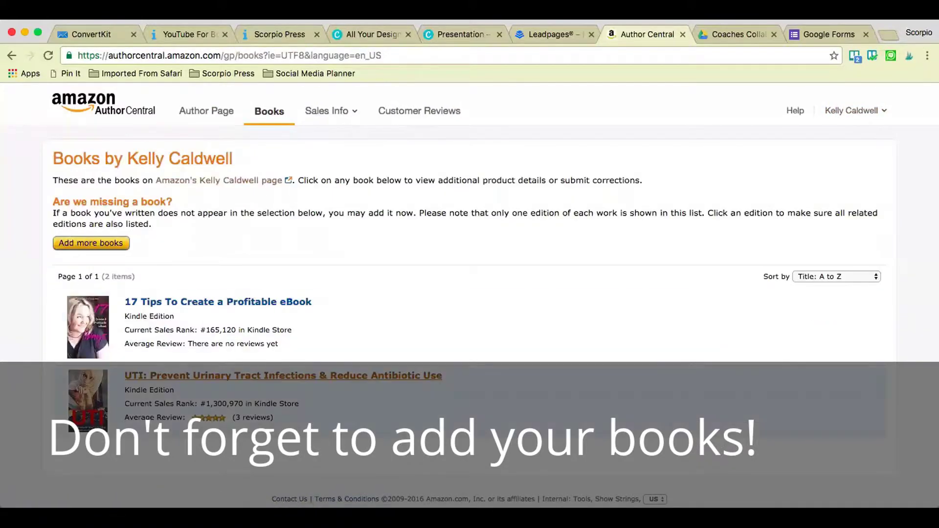
{"action": "left_click", "coordinate": [91, 243]}
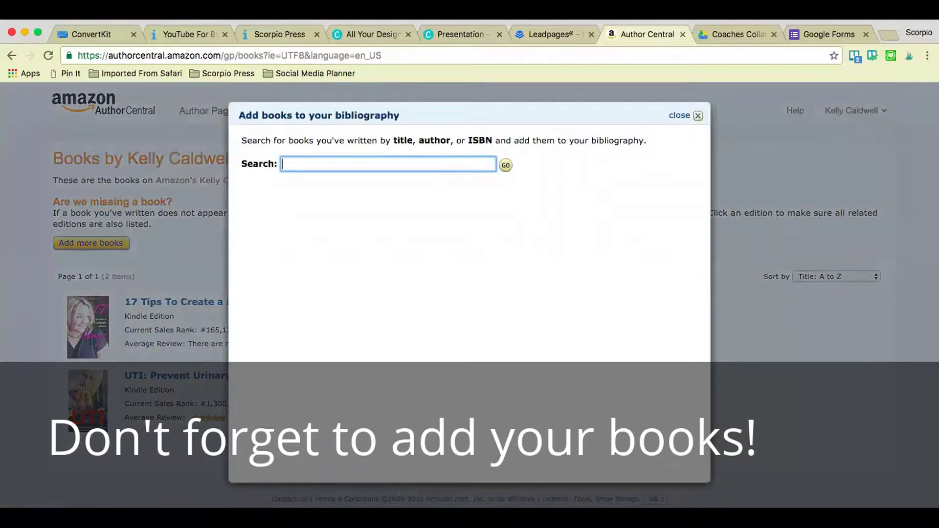
Search 'people skills scorpio press', claim People Skills as my book, and dismiss the author notice.
{"action": "type", "text": "people skills scorpio press"}
{"action": "key", "text": "Return"}
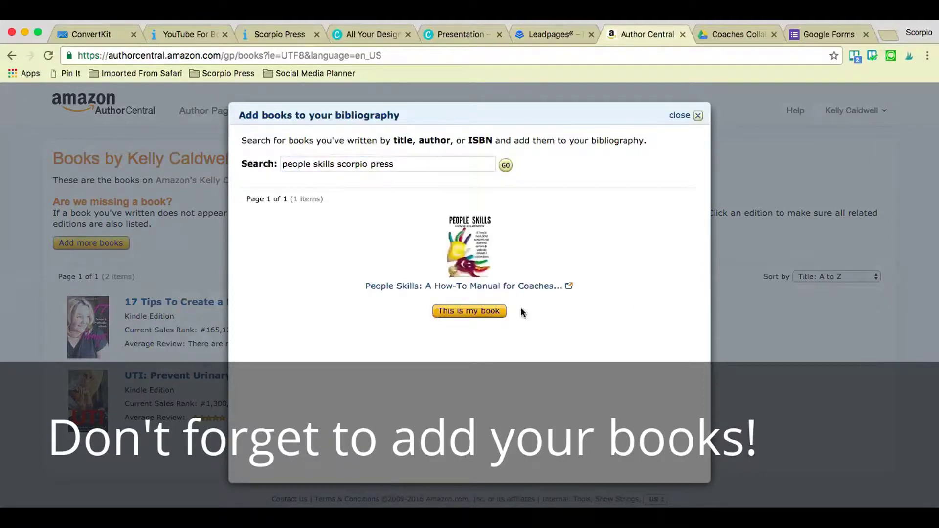
{"action": "left_click", "coordinate": [465, 318]}
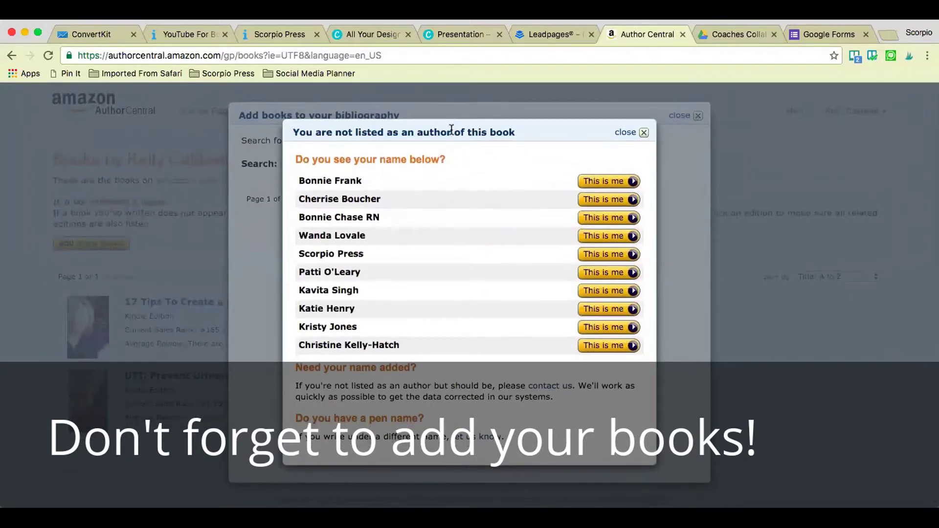
{"action": "left_click", "coordinate": [627, 132]}
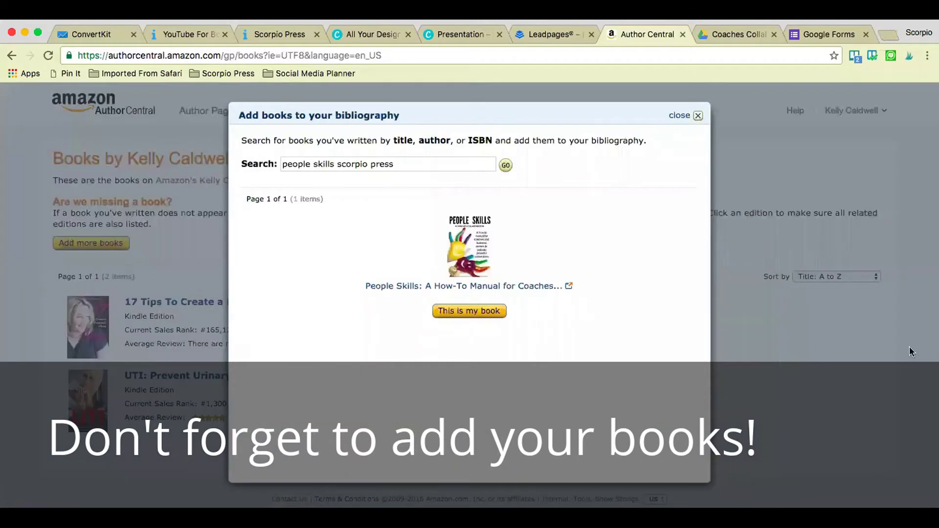